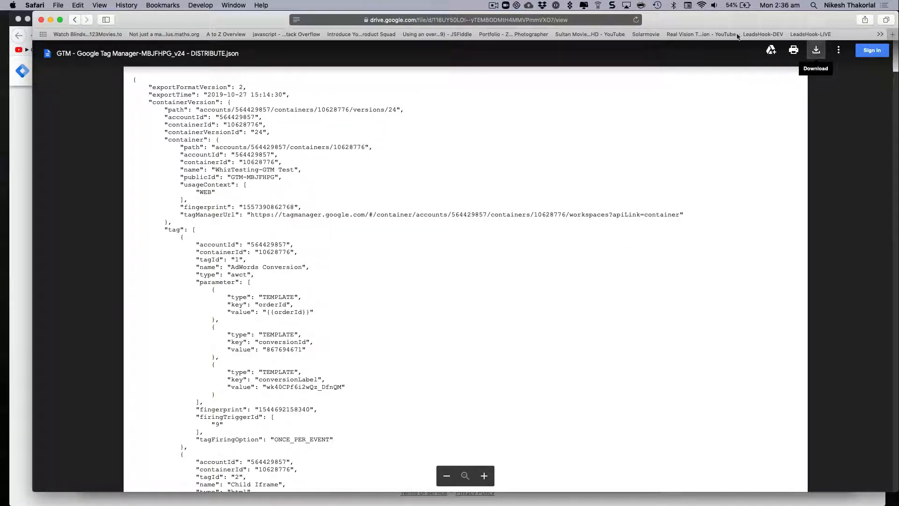
left_click(493, 5)
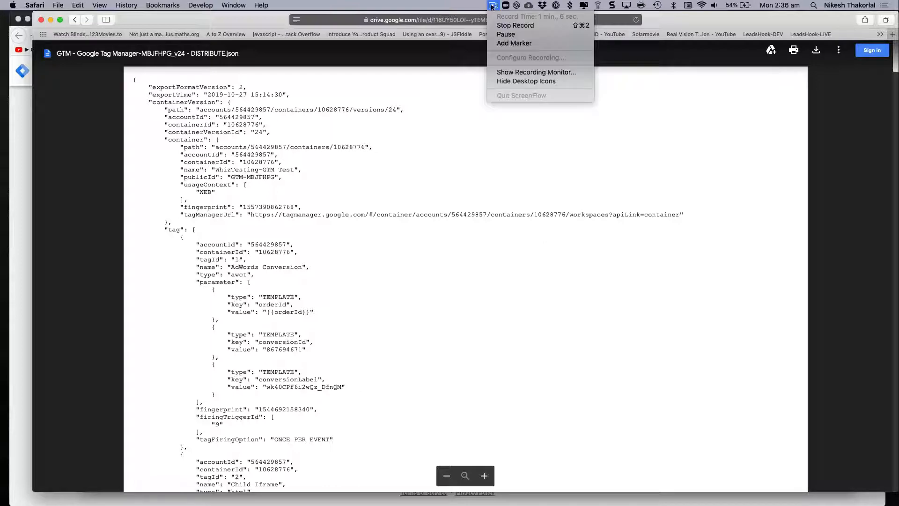
left_click(505, 35)
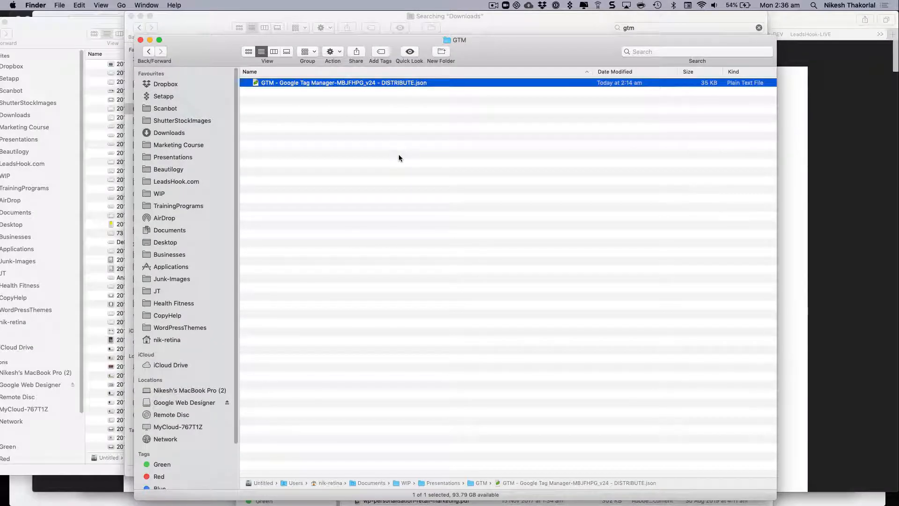
left_click_drag(493, 51, 485, 40)
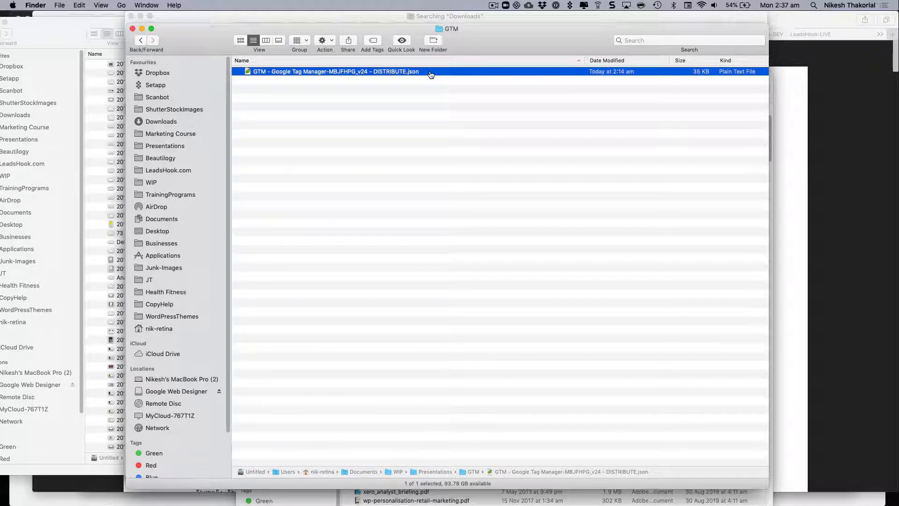
key("super+Tab")
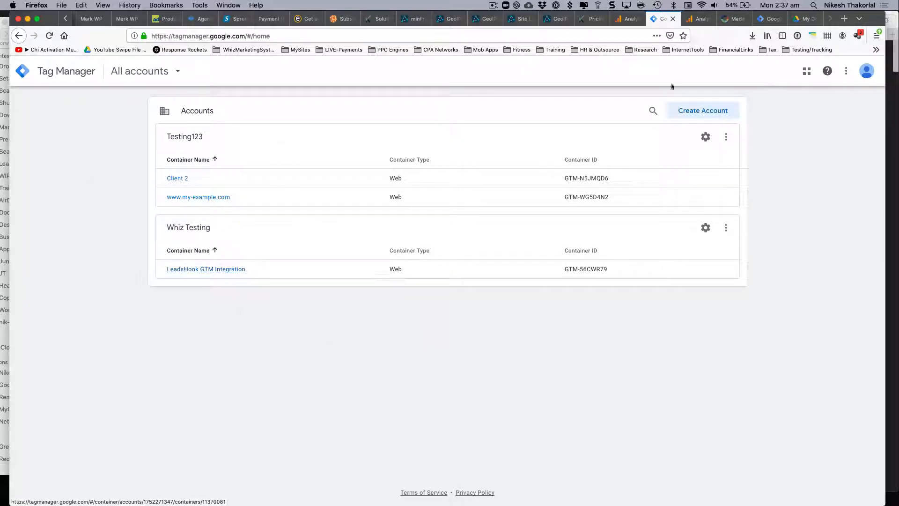
left_click(726, 137)
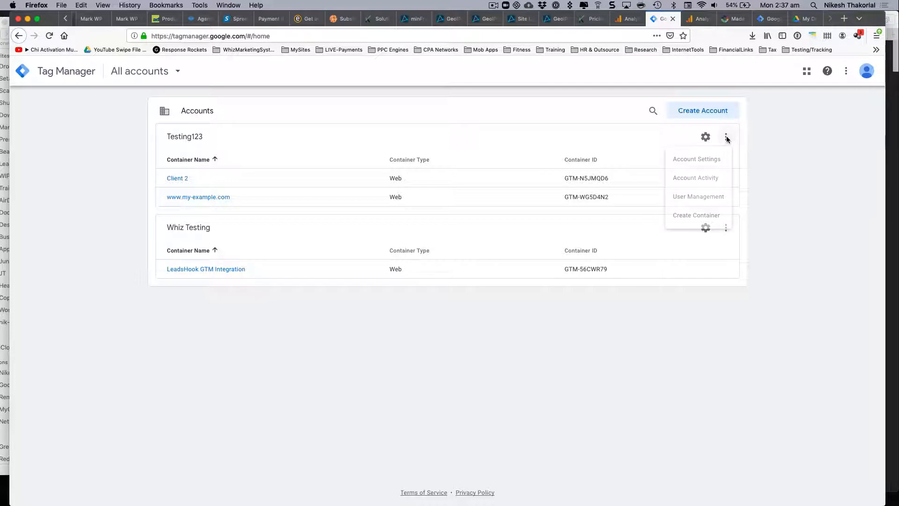
left_click(706, 160)
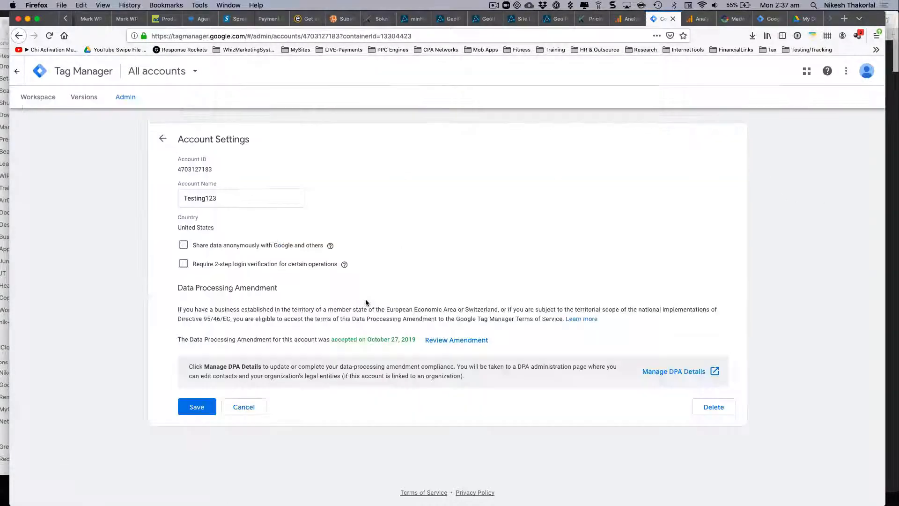
left_click(247, 407)
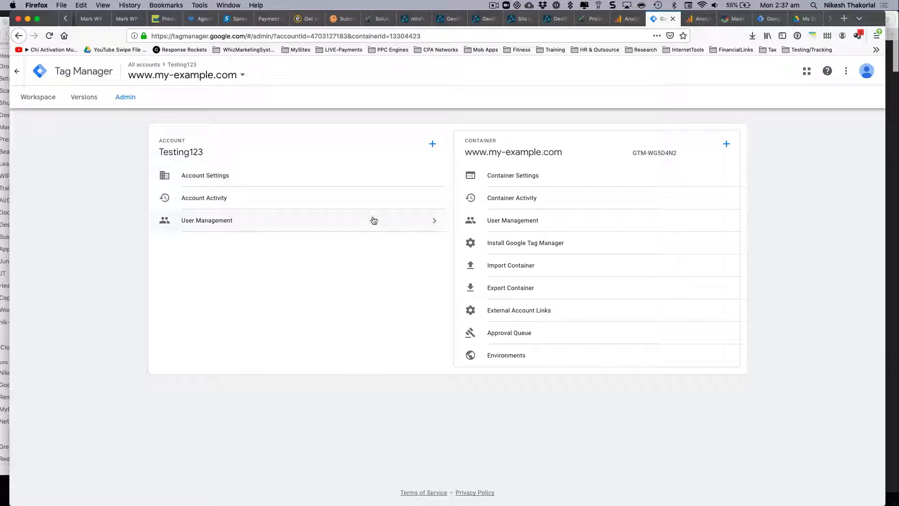
left_click(513, 268)
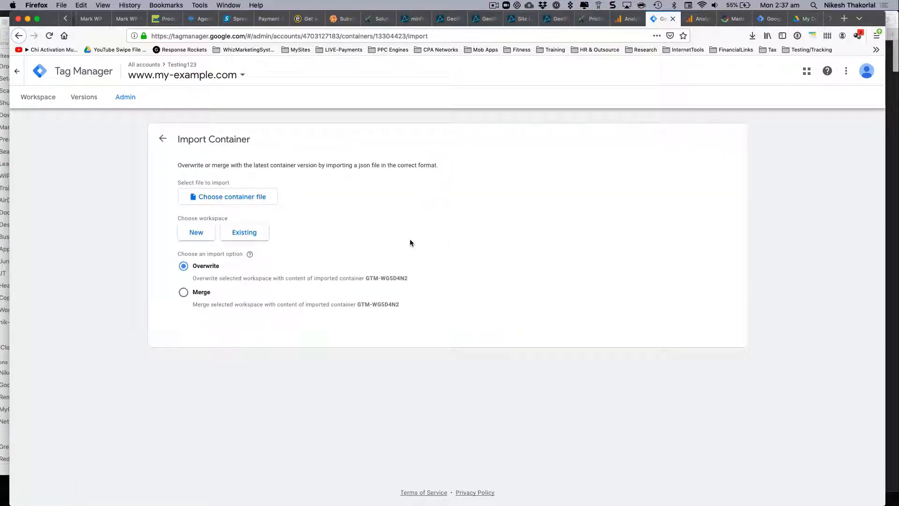
left_click(495, 6)
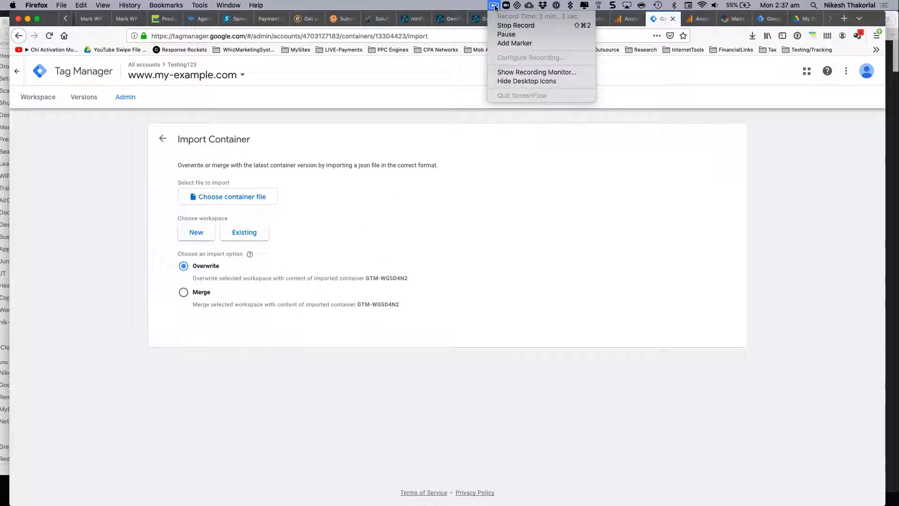
left_click(508, 32)
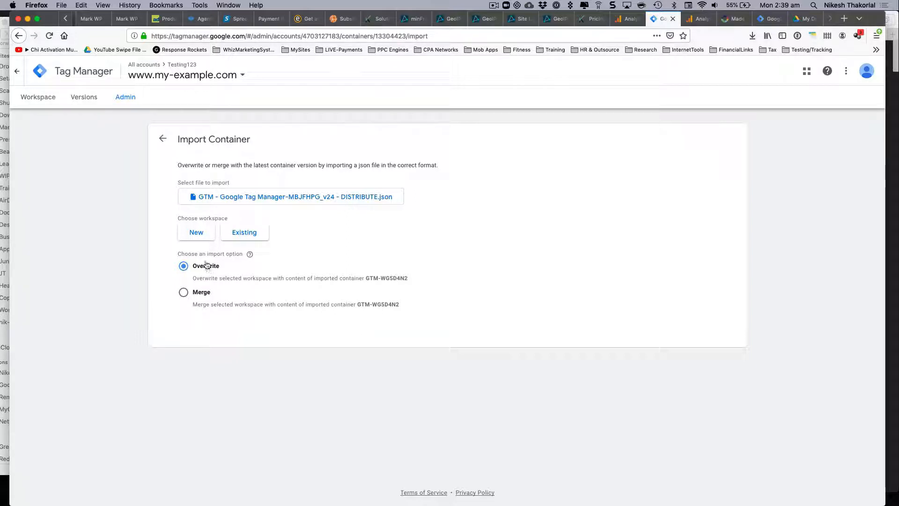
Step: Try to target the existing Default Workspace for the container import
left_click(241, 234)
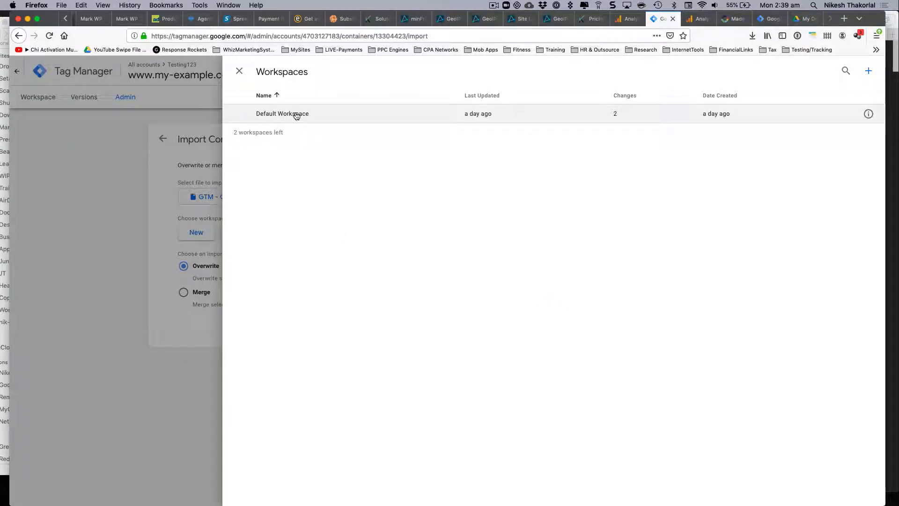
left_click(297, 115)
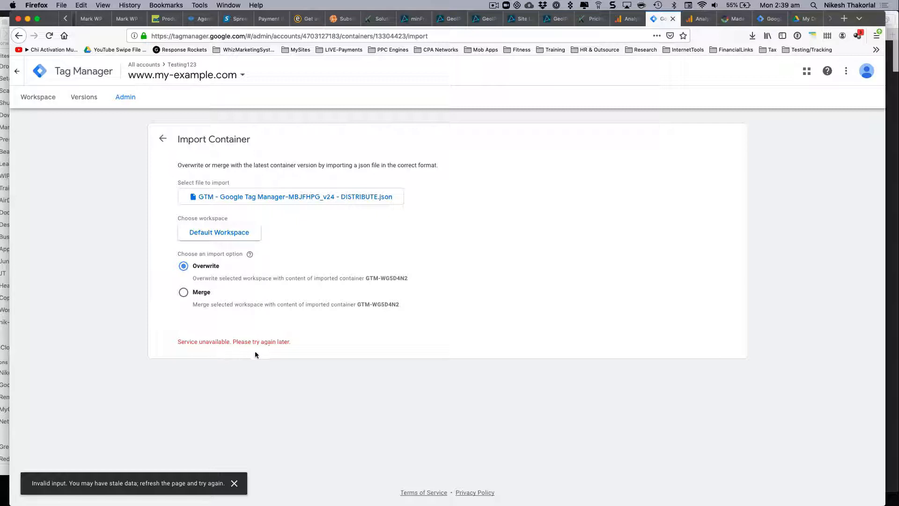
left_click(234, 483)
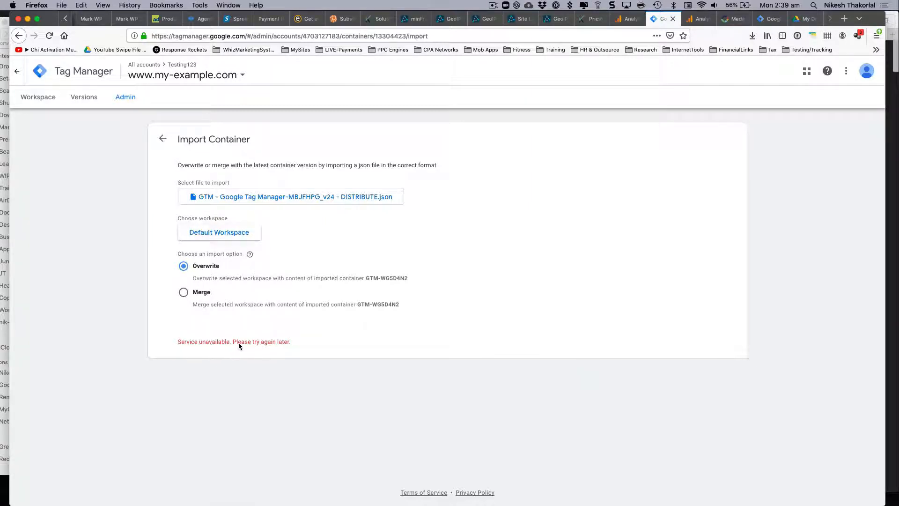
Step: Reopen Import Container and retry loading GTM - Google Tag Manager-MBJFHPG_v24 - DISTRIBUTE.json into the existing Default Workspace
left_click(164, 141)
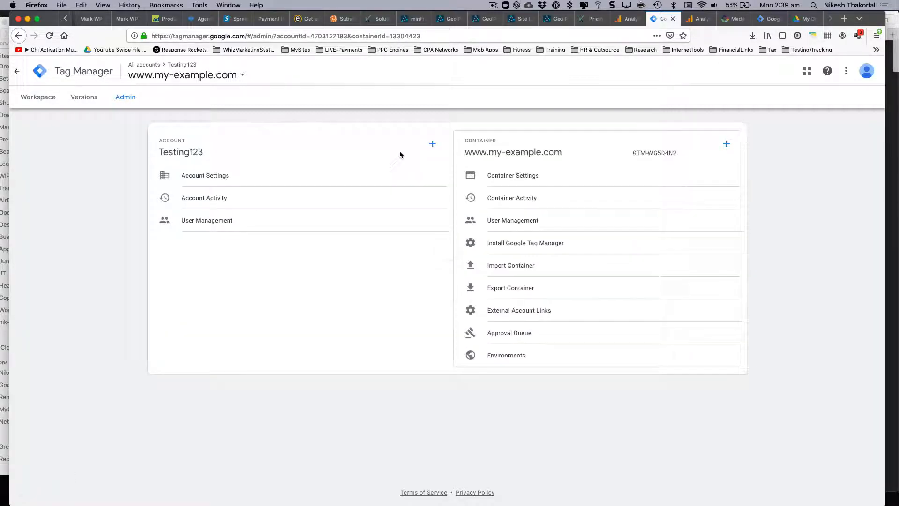
left_click(527, 268)
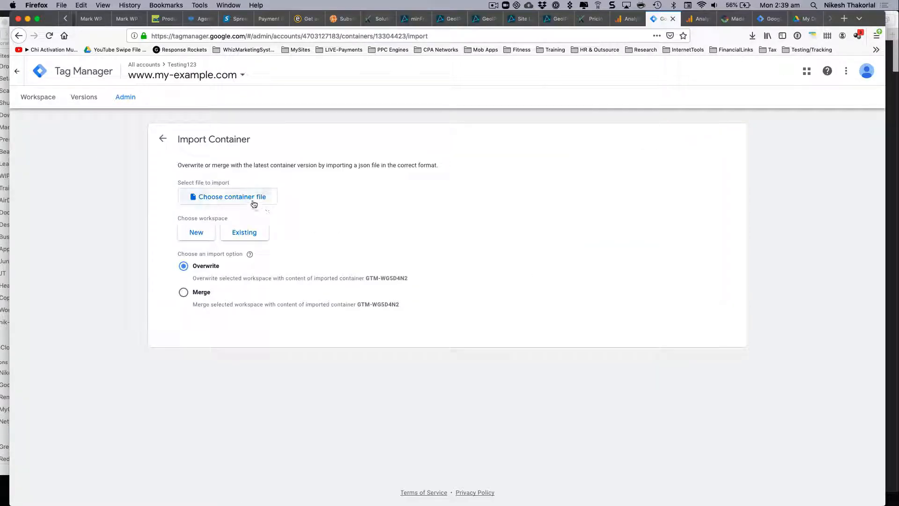
left_click(253, 201)
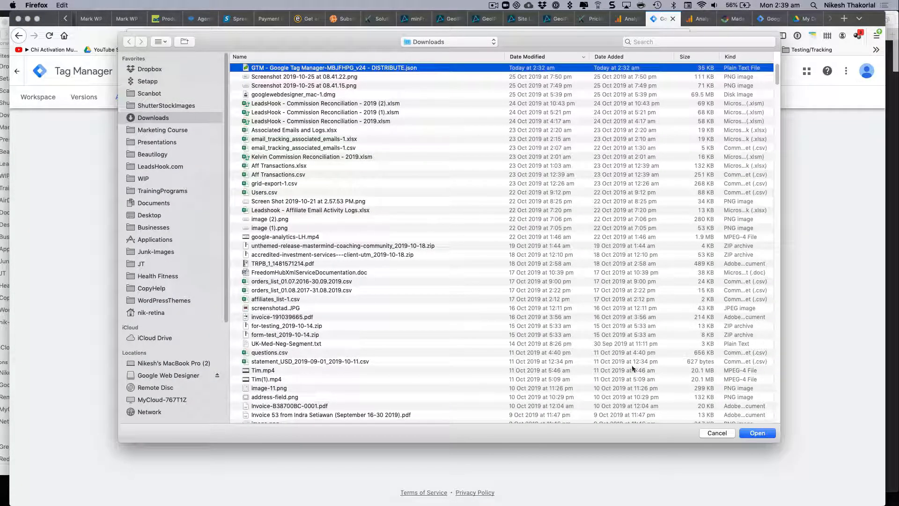
left_click(756, 436)
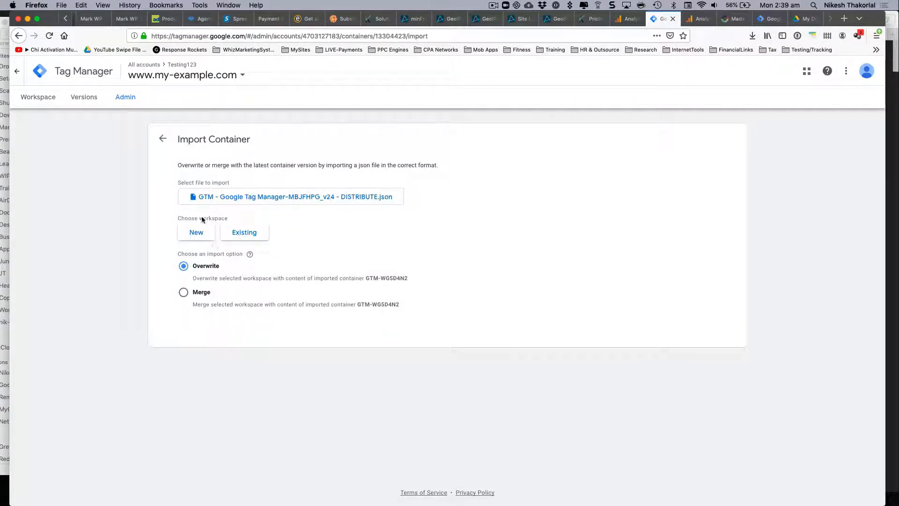
left_click(242, 234)
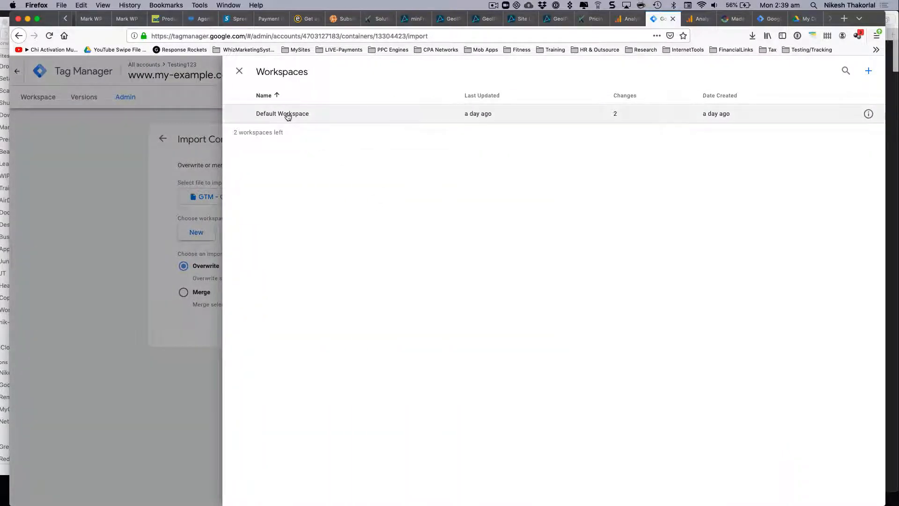
left_click(285, 115)
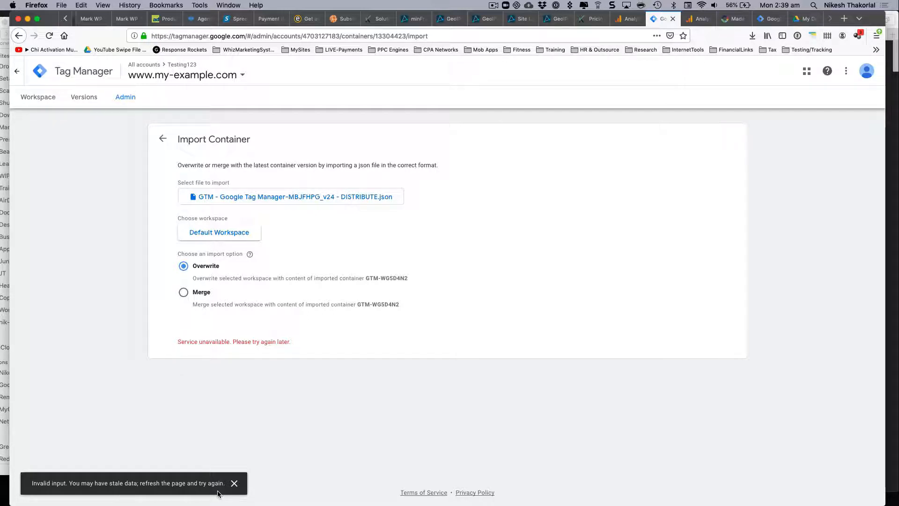
left_click(232, 486)
Step: Reload the import page, choose GTM - Google Tag Manager-MBJFHPG_v24 - DISTRIBUTE.json as the container file, and target the existing Default Workspace
left_click(50, 35)
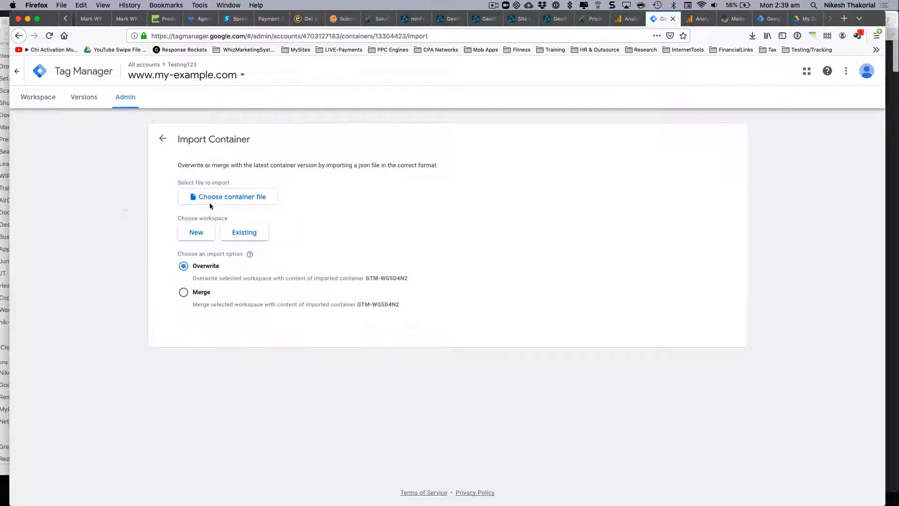
left_click(252, 197)
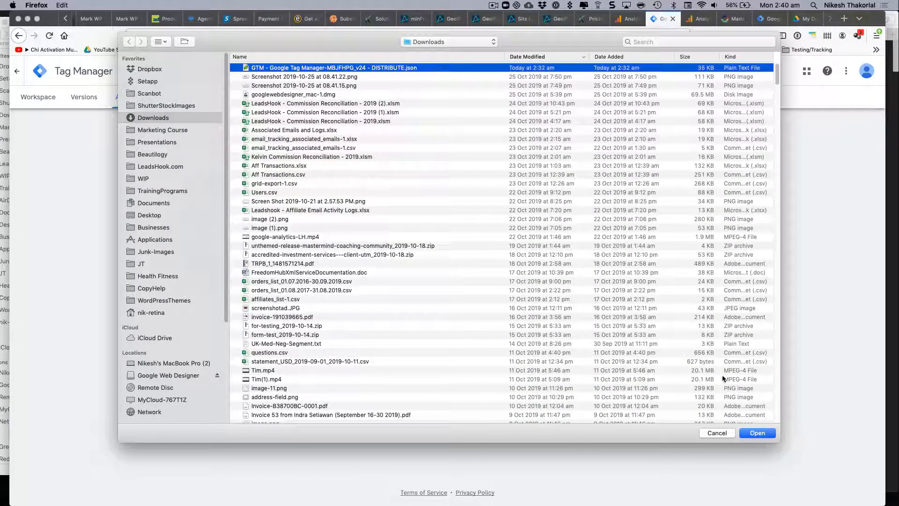
left_click(757, 432)
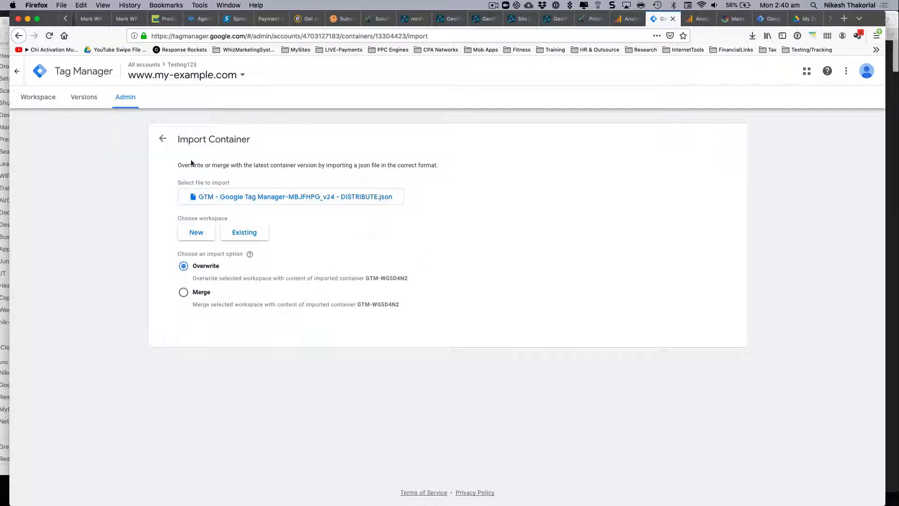
left_click(250, 235)
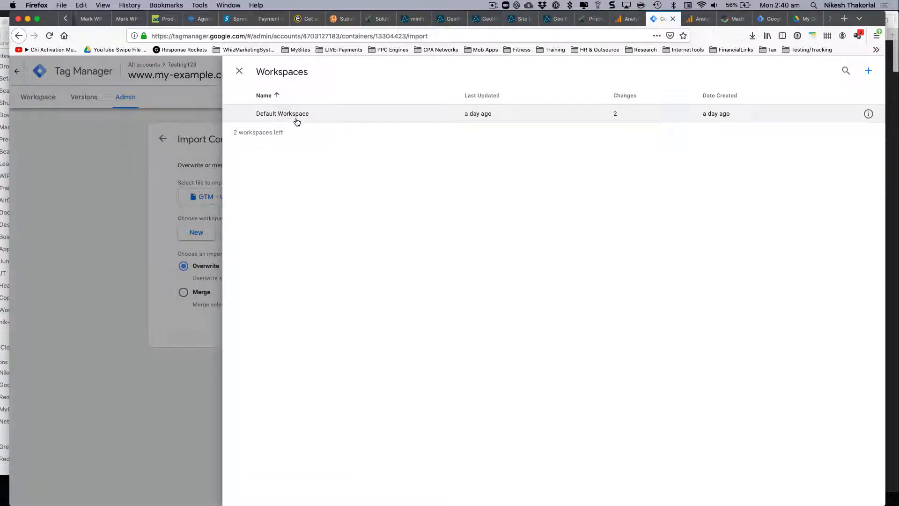
left_click(297, 122)
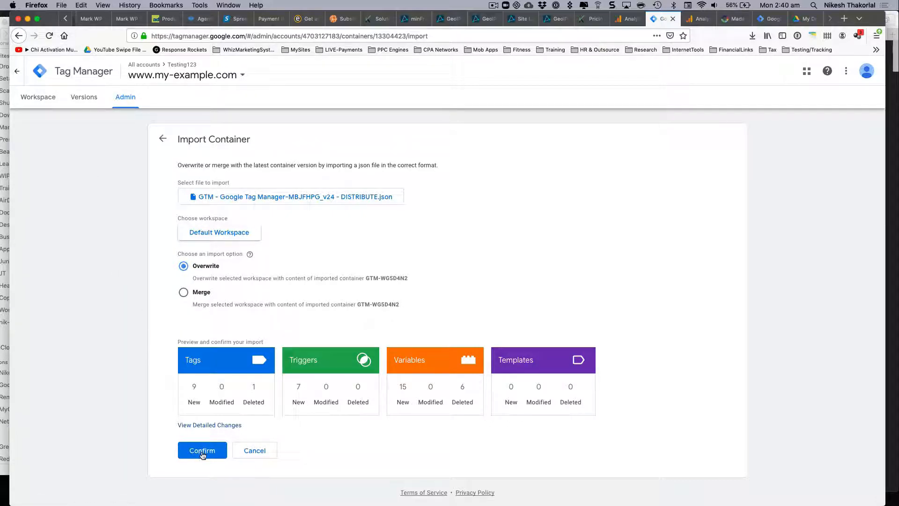
Step: Review the detailed changes of the overwrite import and confirm it
left_click(202, 425)
scroll(175, 391, "down", 5)
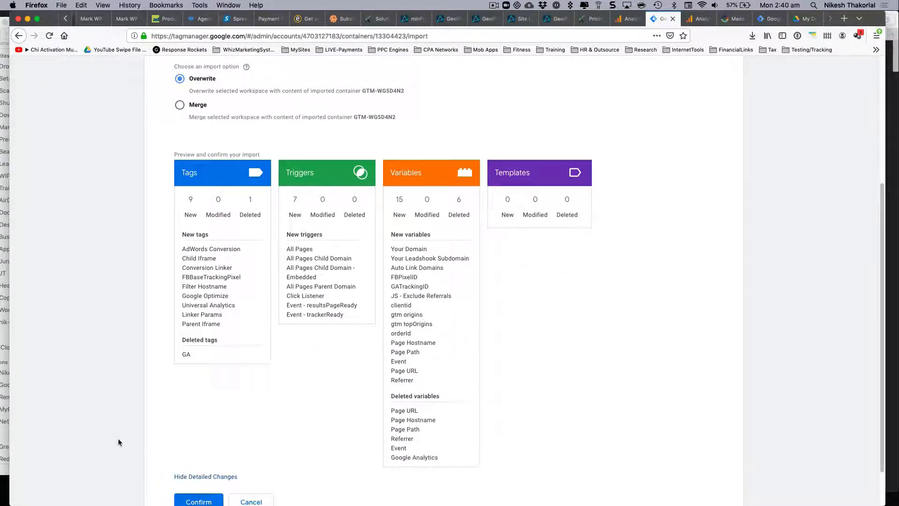
scroll(119, 441, "up", 1)
scroll(118, 442, "down", 2)
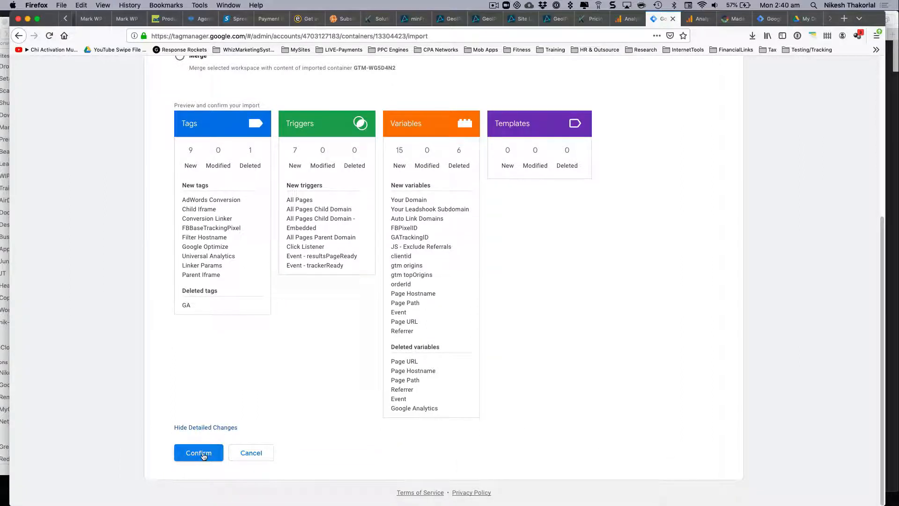
left_click(203, 454)
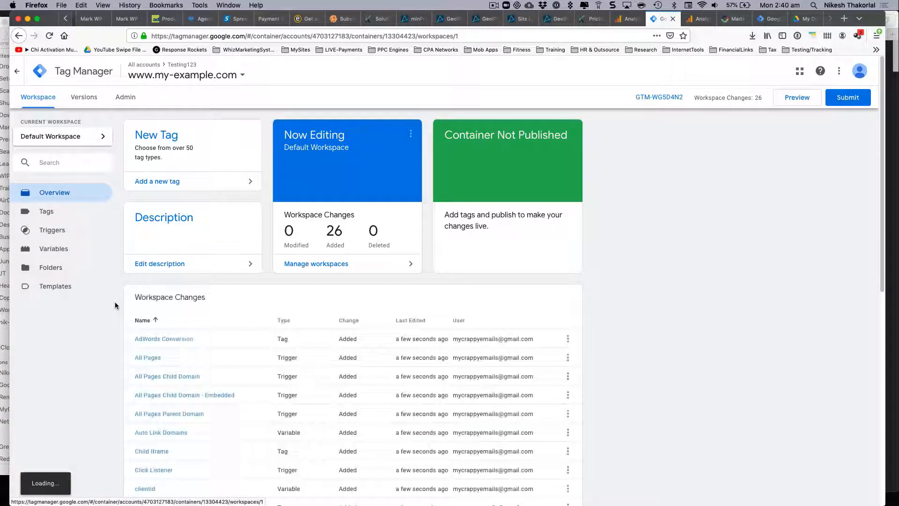
scroll(126, 326, "down", 8)
scroll(126, 327, "up", 8)
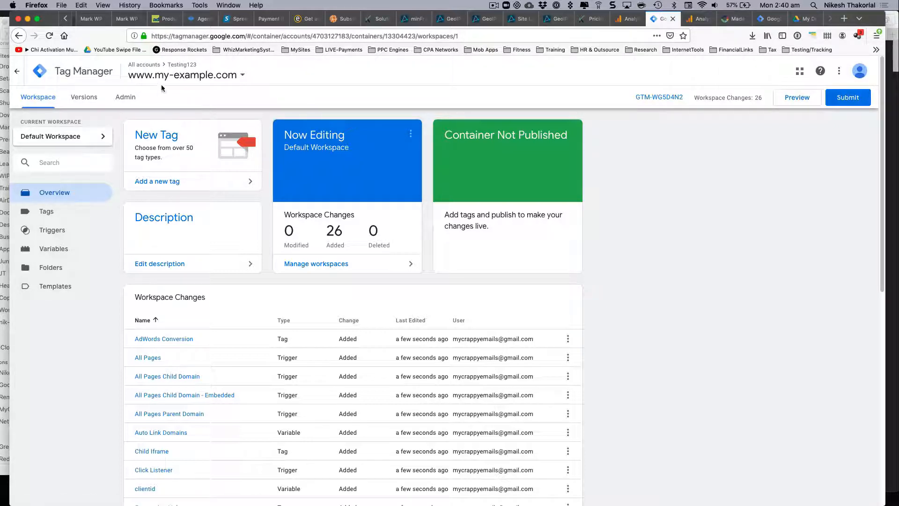
left_click(144, 71)
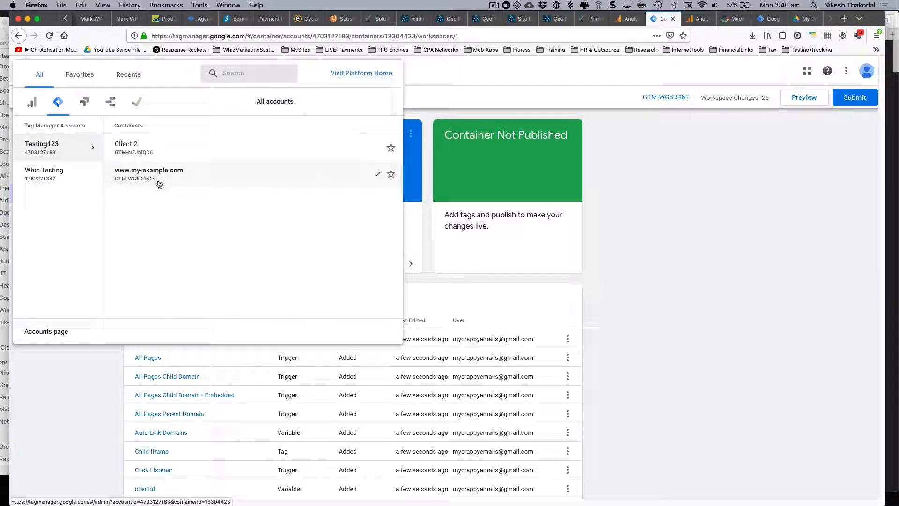
left_click(154, 183)
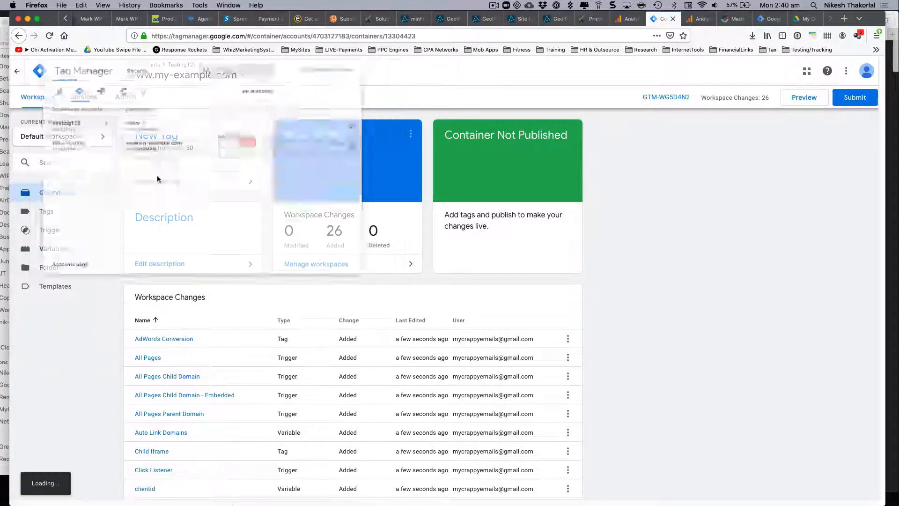
left_click(43, 212)
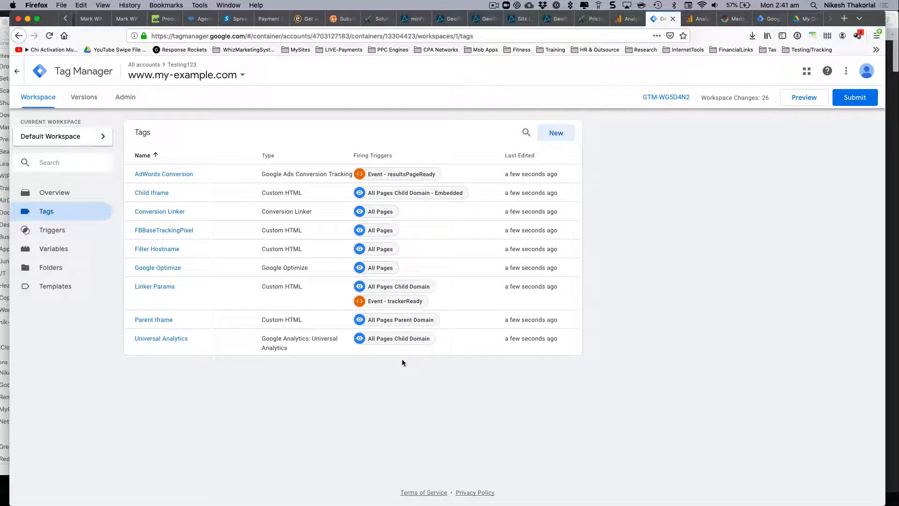
left_click(60, 233)
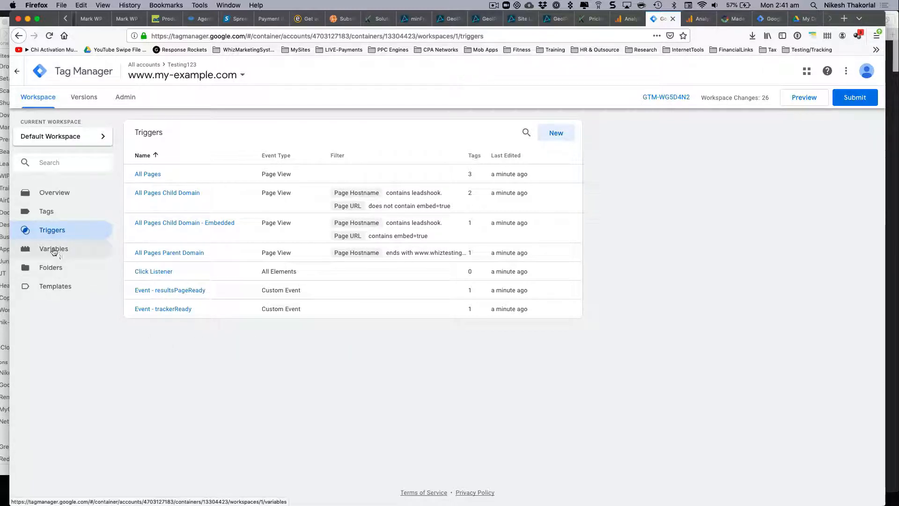
left_click(54, 247)
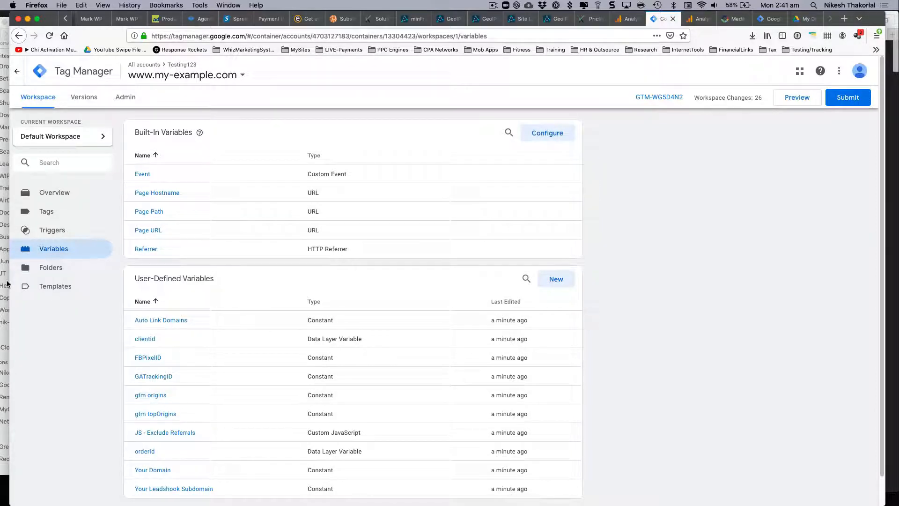
left_click(493, 5)
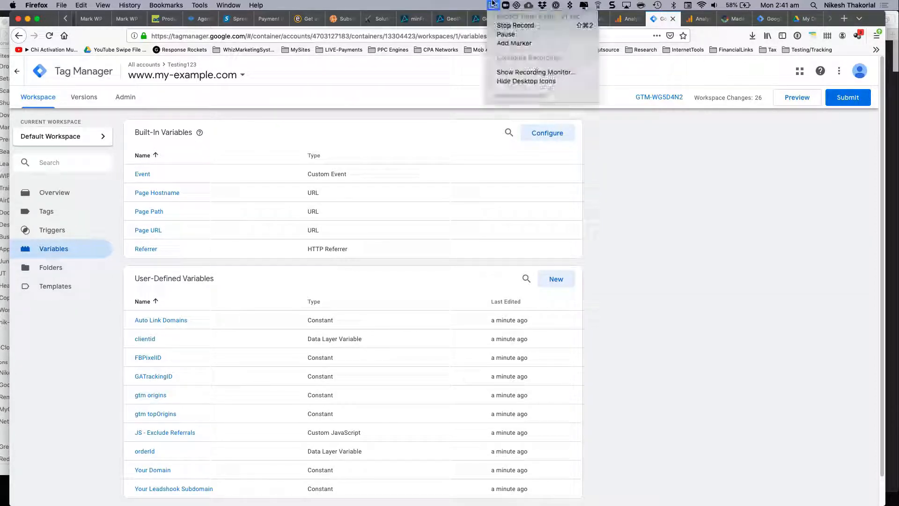
left_click(504, 34)
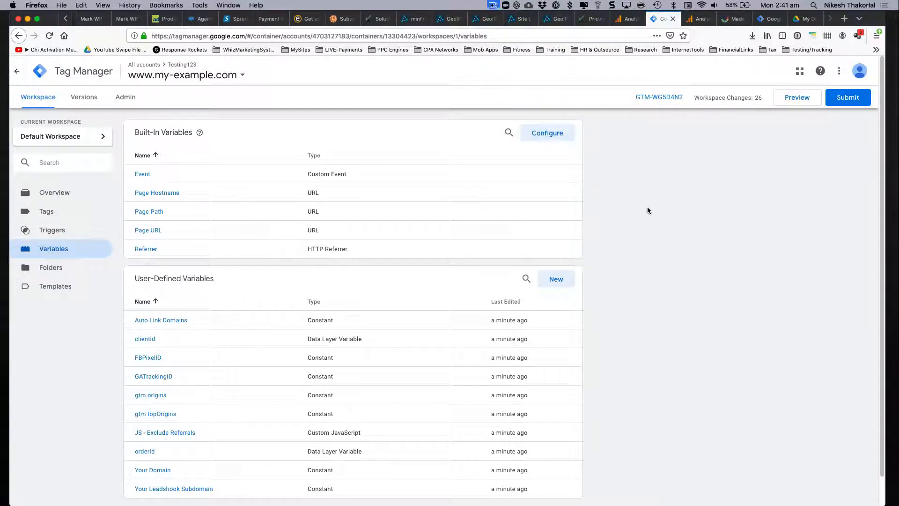
Step: Look through the variables list, and inspect the Parent Iframe tag's HTML code and firing trigger
scroll(648, 210, "down", 2)
scroll(648, 210, "up", 2)
scroll(649, 210, "down", 2)
scroll(648, 210, "up", 2)
left_click(62, 219)
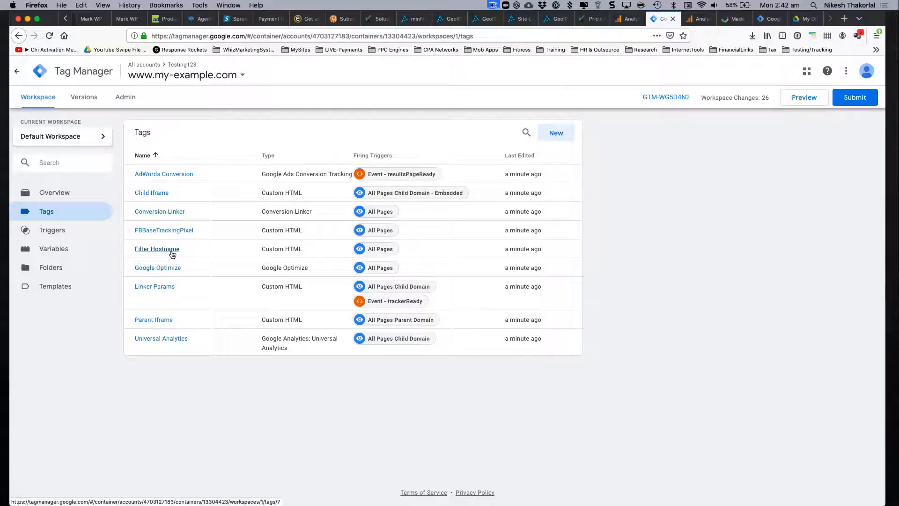
left_click(162, 320)
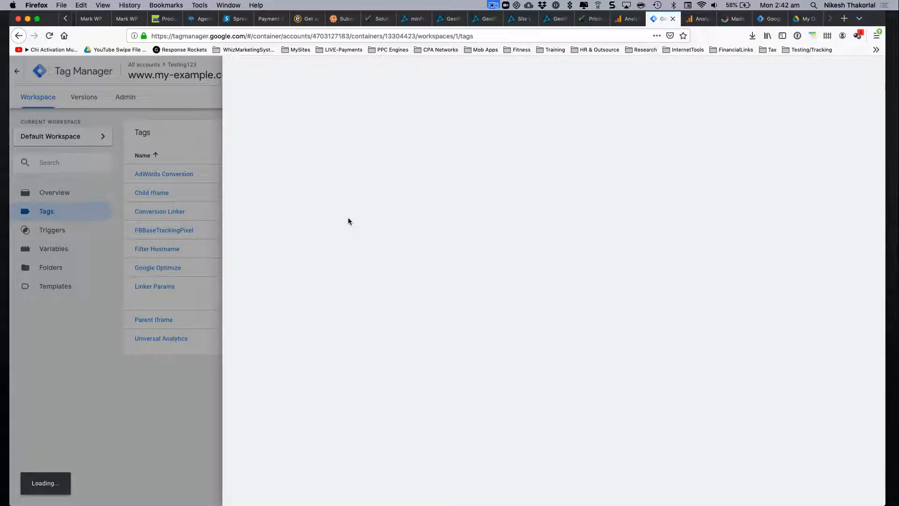
scroll(565, 283, "down", 5)
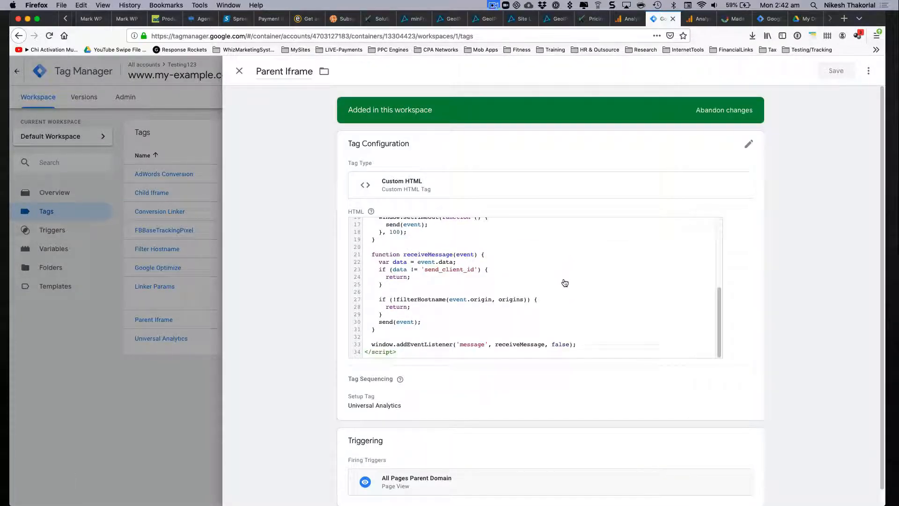
scroll(564, 283, "up", 5)
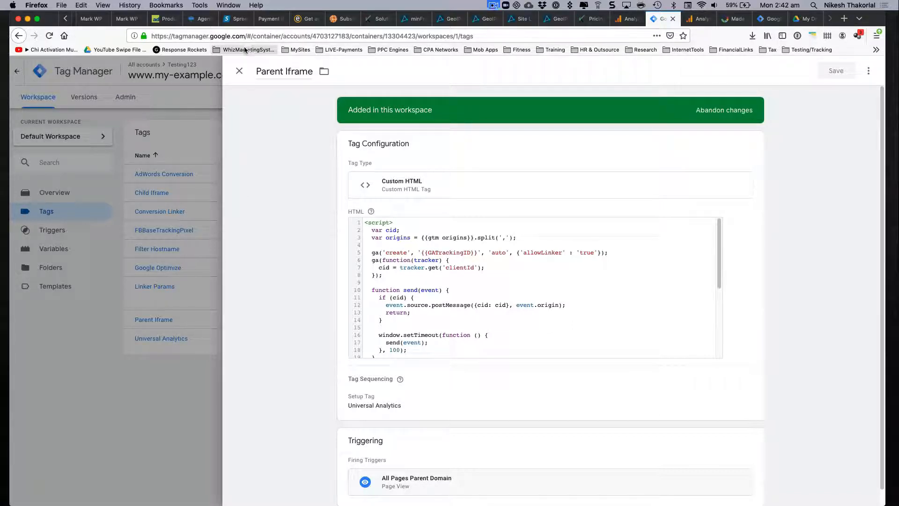
left_click(239, 72)
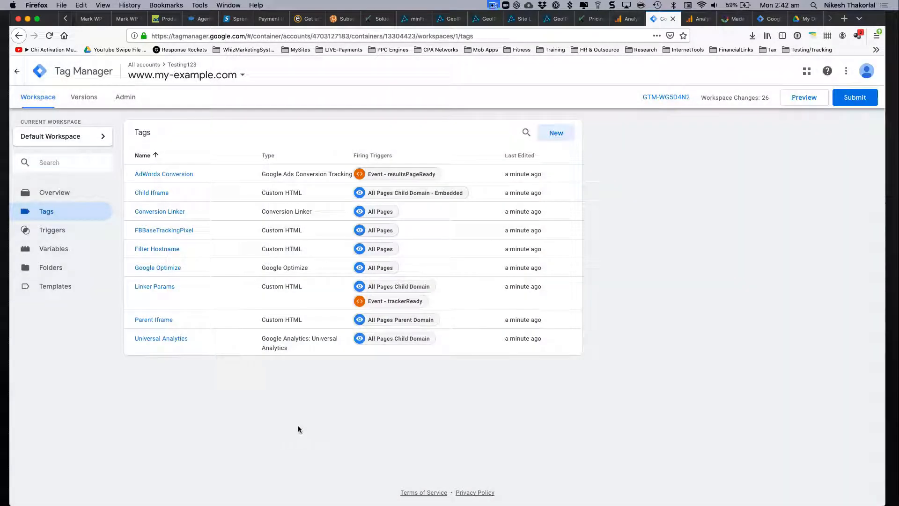